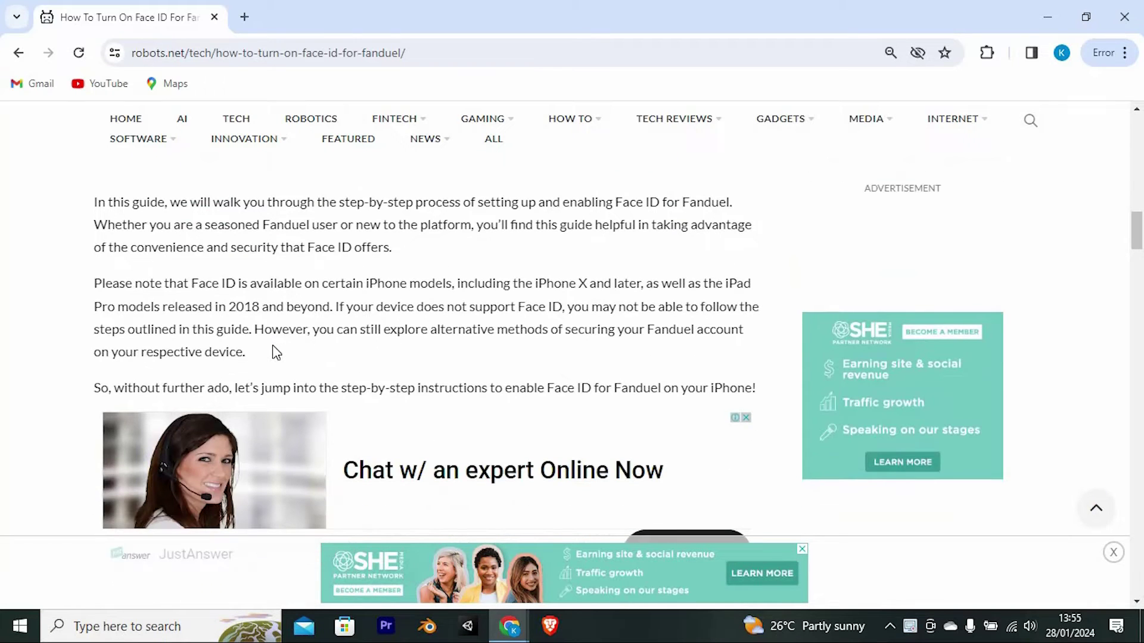
scroll(273, 353, up, 3)
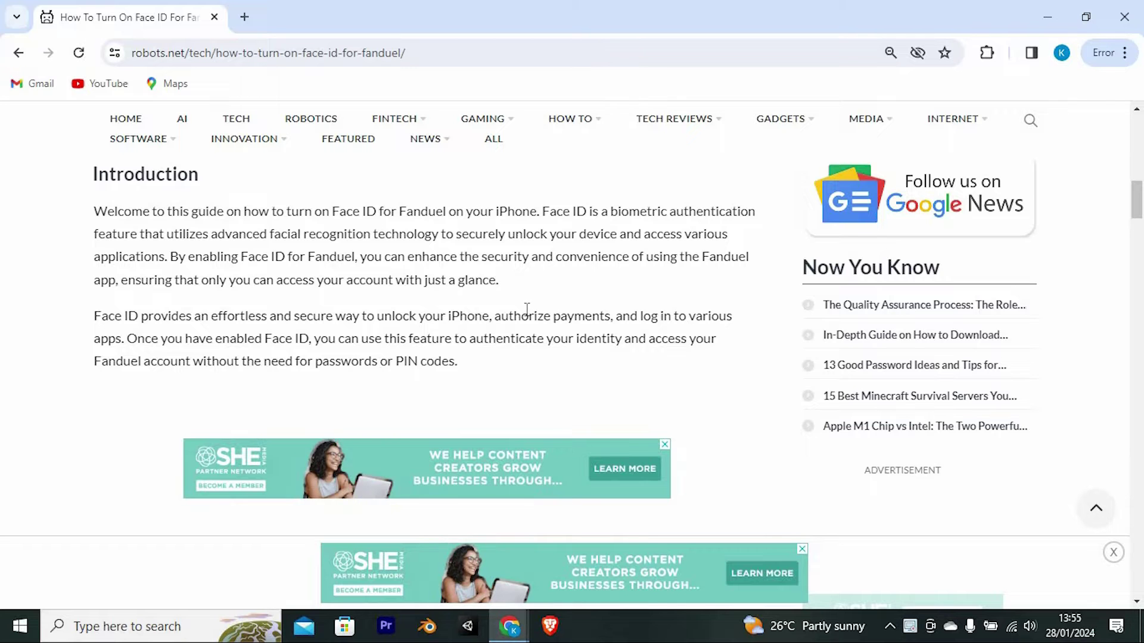
scroll(539, 322, down, 1)
scroll(537, 315, down, 2)
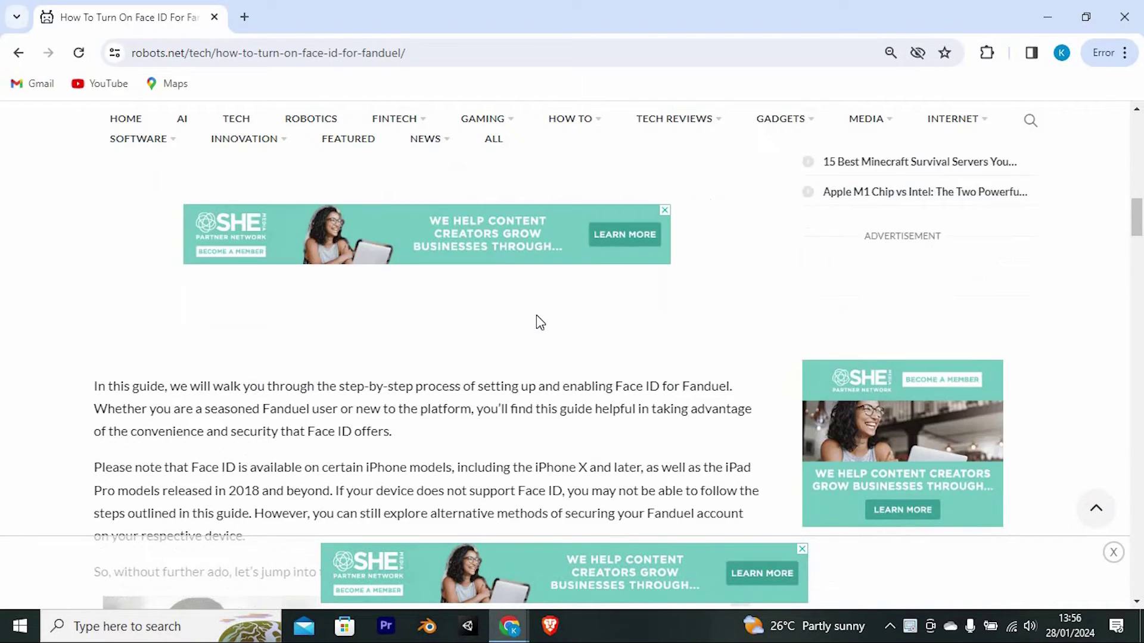
scroll(536, 315, down, 1)
scroll(537, 315, down, 1)
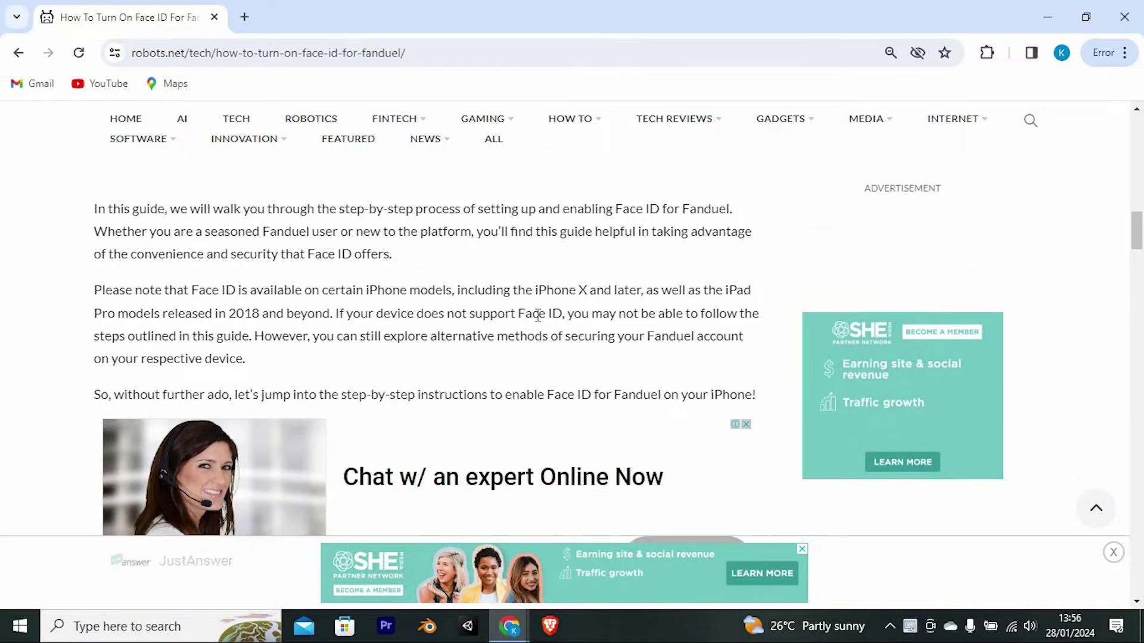
scroll(537, 315, down, 1)
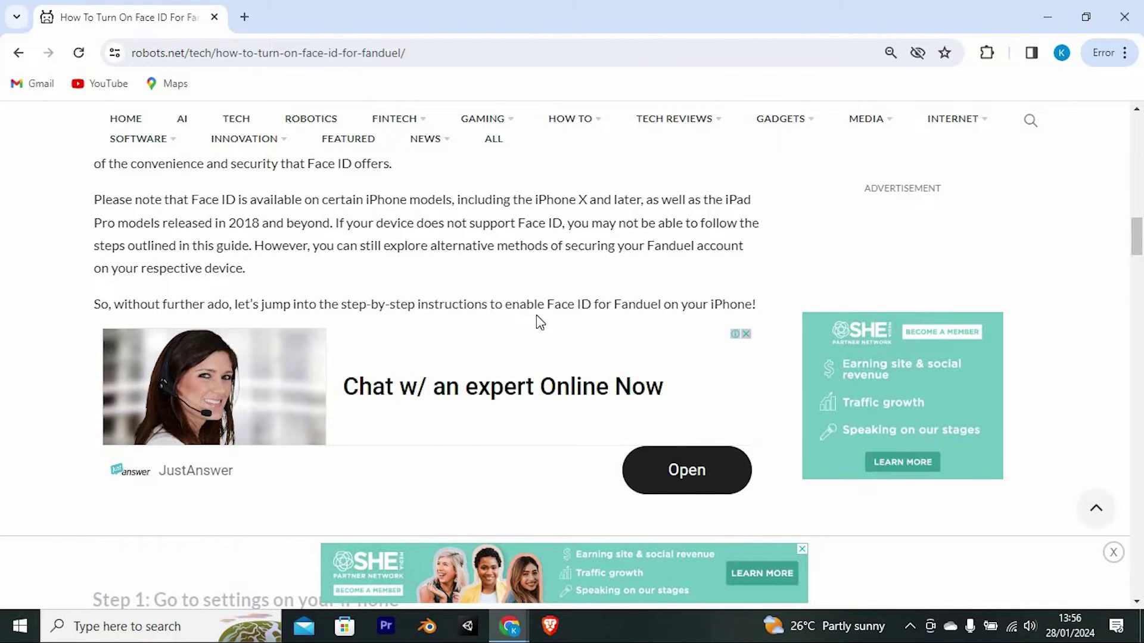
scroll(537, 319, down, 1)
scroll(537, 318, down, 2)
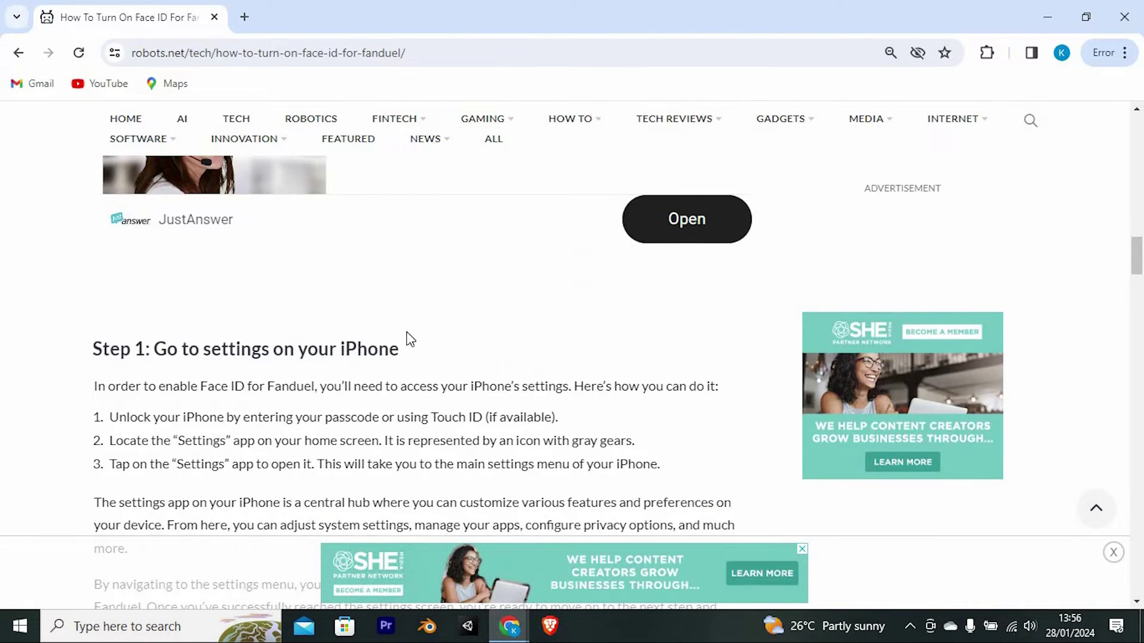
scroll(347, 416, down, 1)
scroll(347, 417, down, 2)
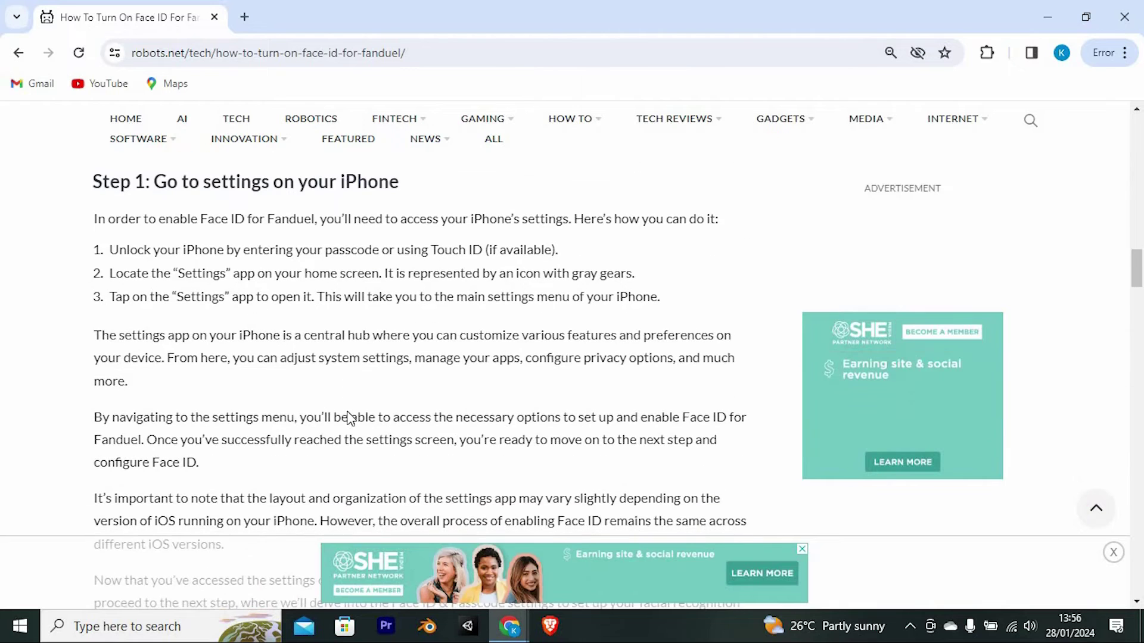
scroll(348, 411, down, 1)
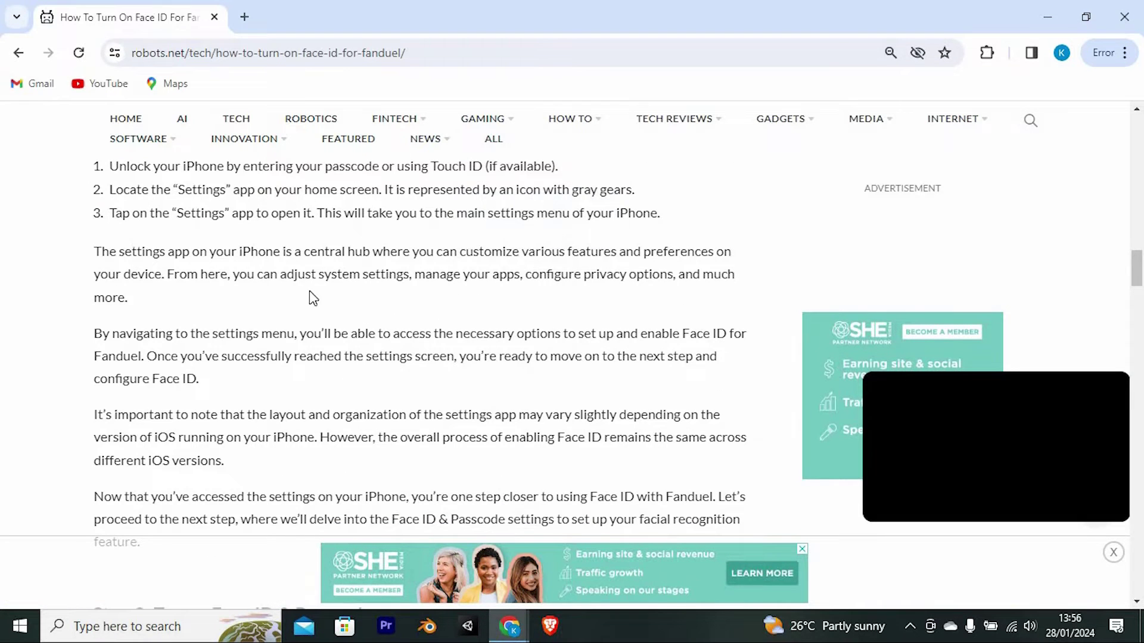
scroll(312, 329, down, 1)
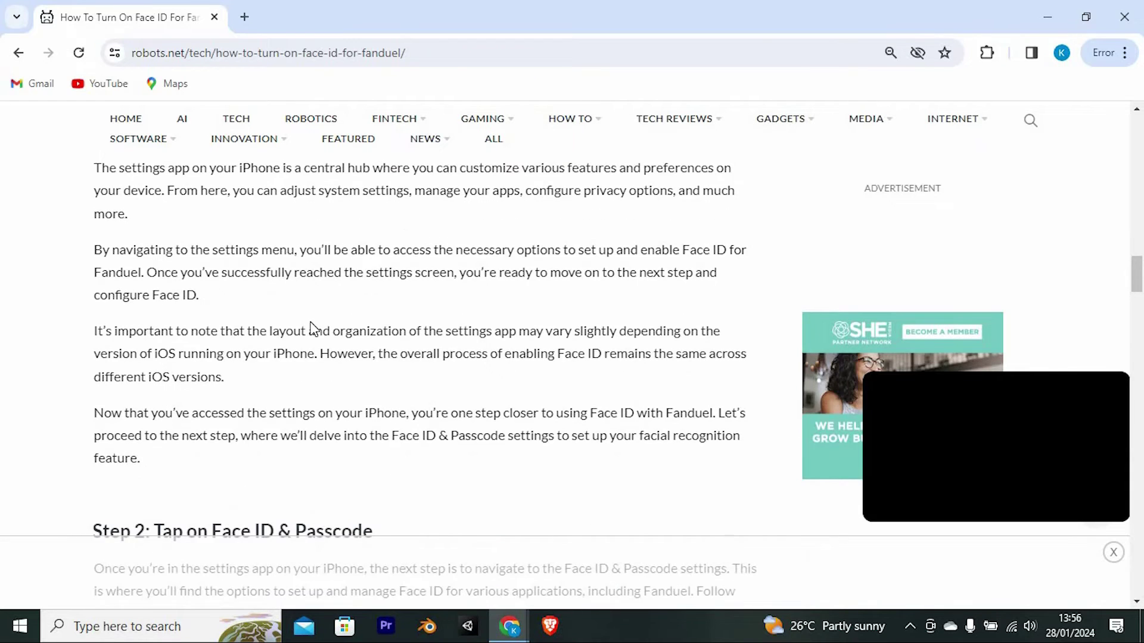
scroll(312, 329, down, 2)
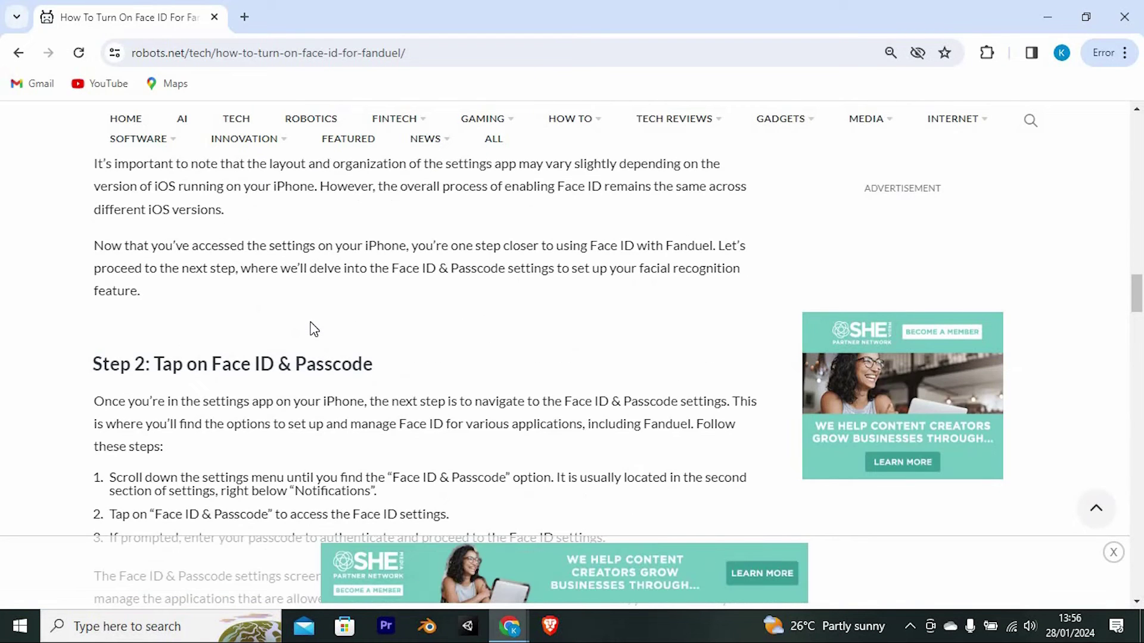
scroll(312, 329, down, 2)
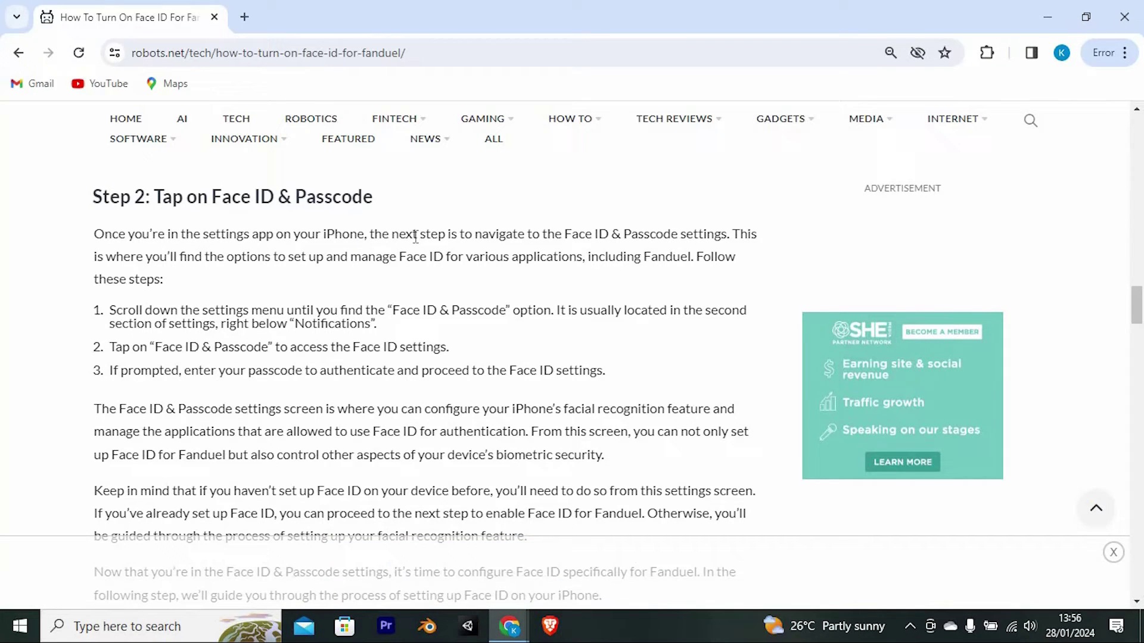
scroll(416, 237, down, 1)
scroll(417, 249, down, 3)
scroll(416, 247, down, 5)
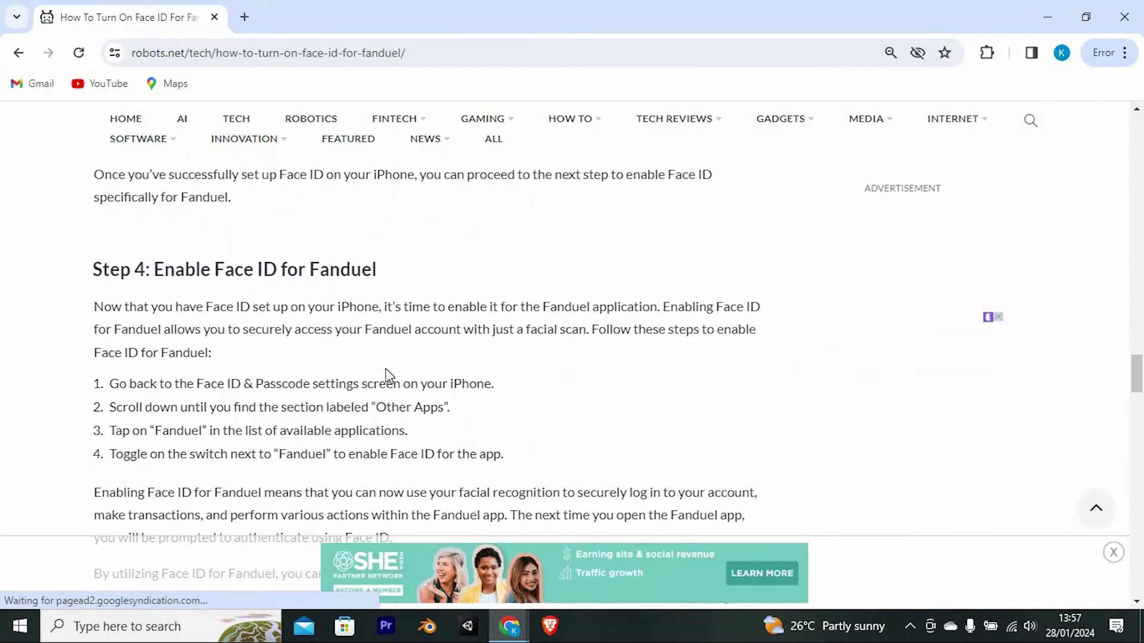
scroll(385, 369, down, 1)
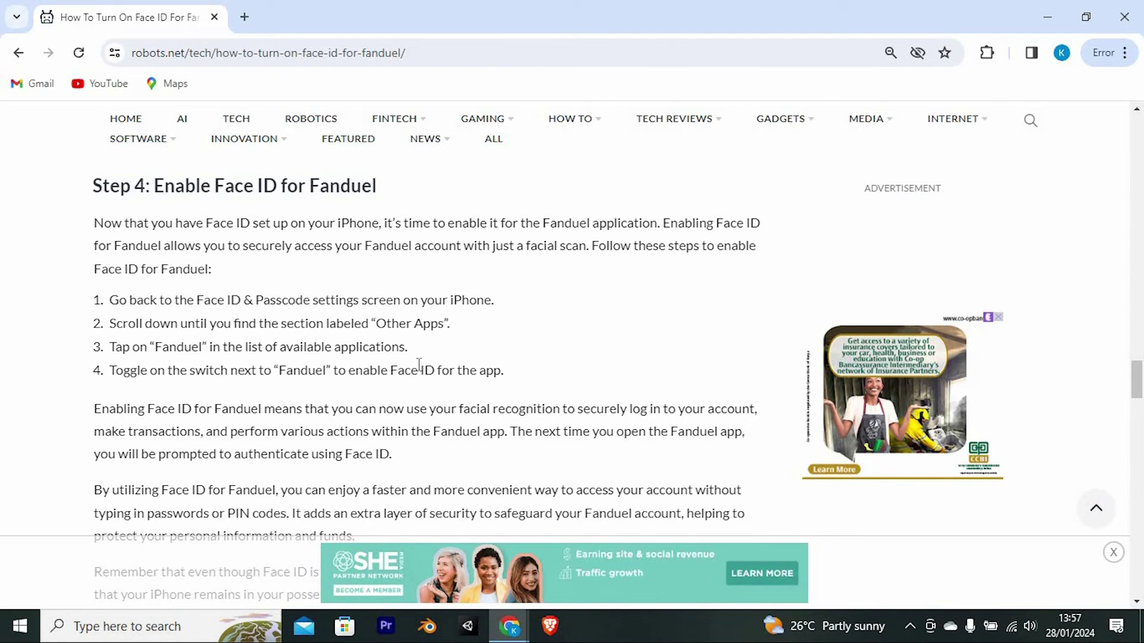
Minimize the Chrome window to reveal the Windows desktop
click(1047, 18)
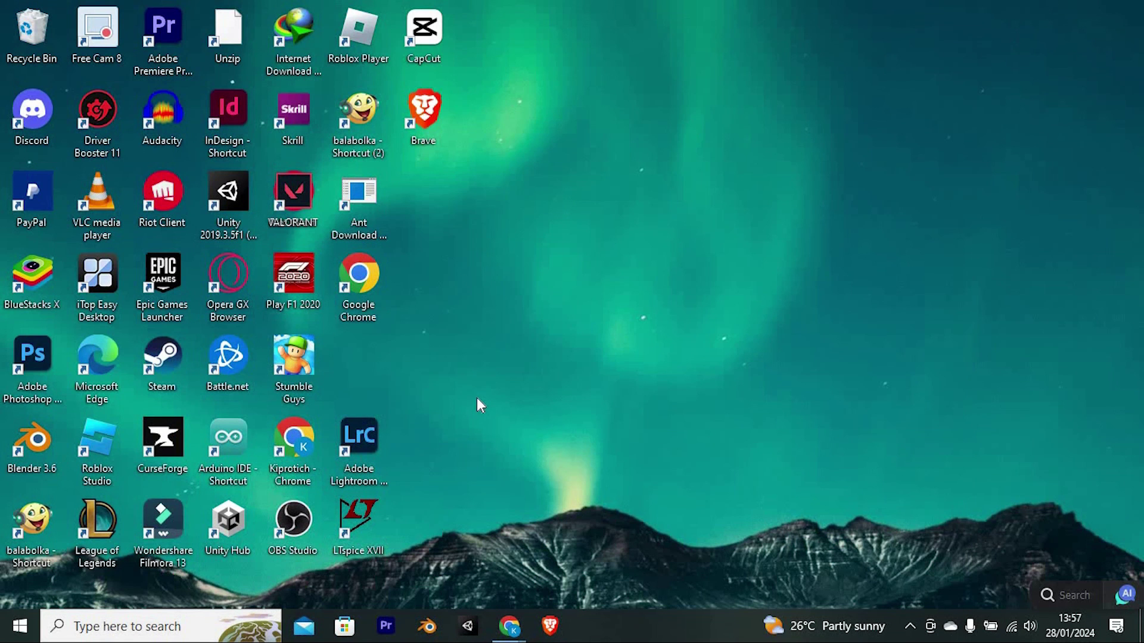